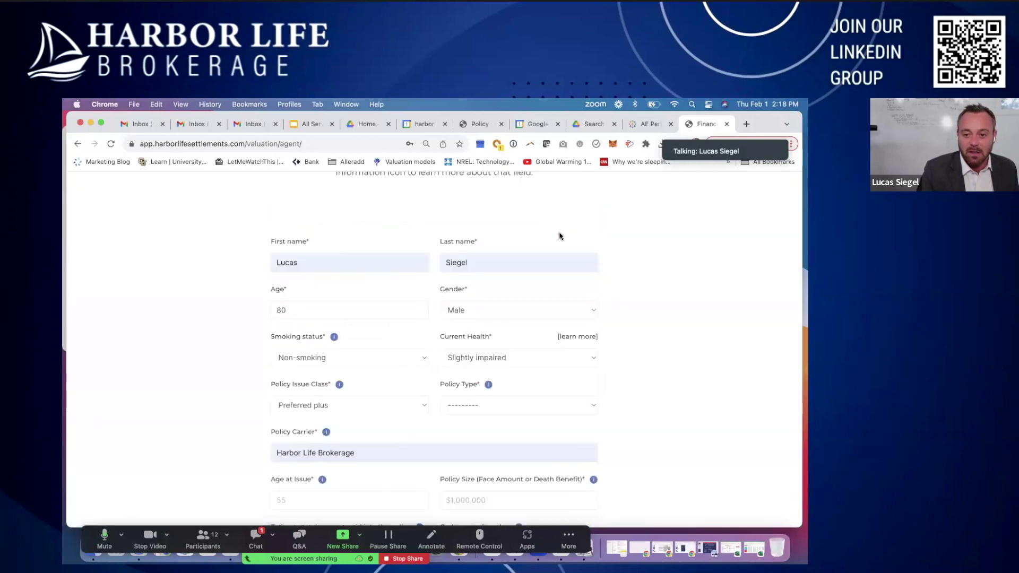
Step: Set the policy issue class to Preferred and the policy type to Universal Life
scroll(338, 395, down, 2)
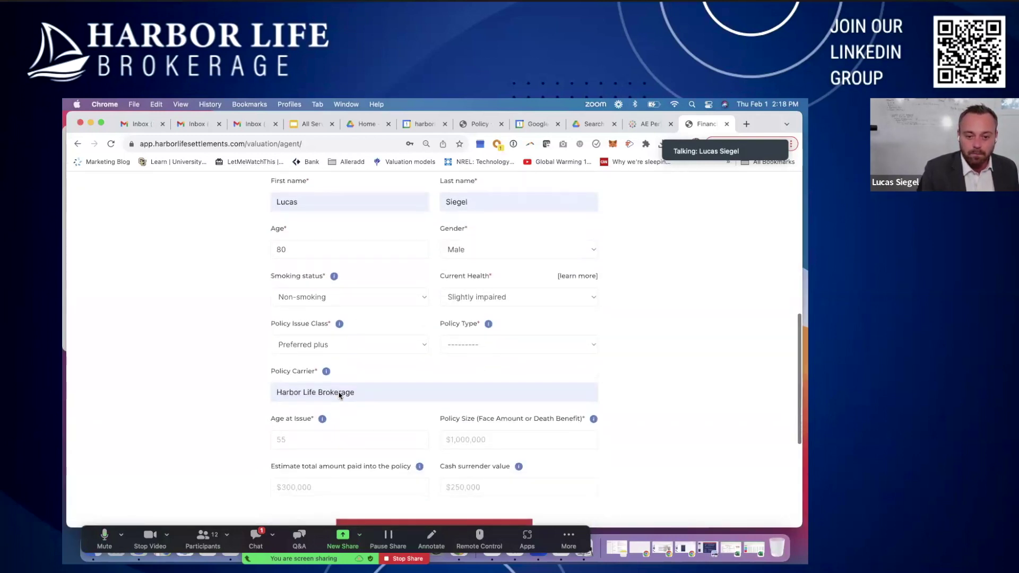
click(383, 346)
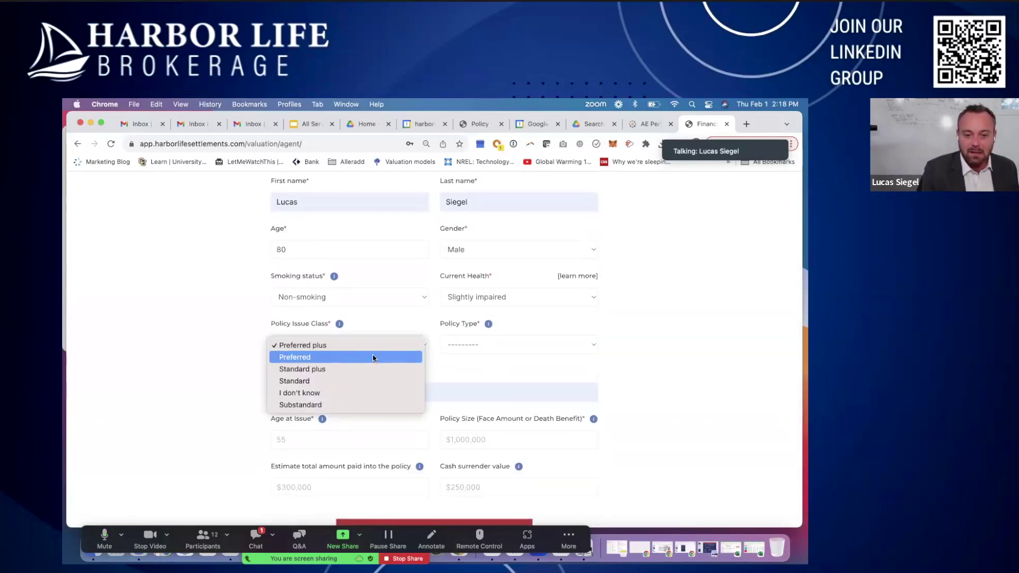
click(373, 358)
click(521, 344)
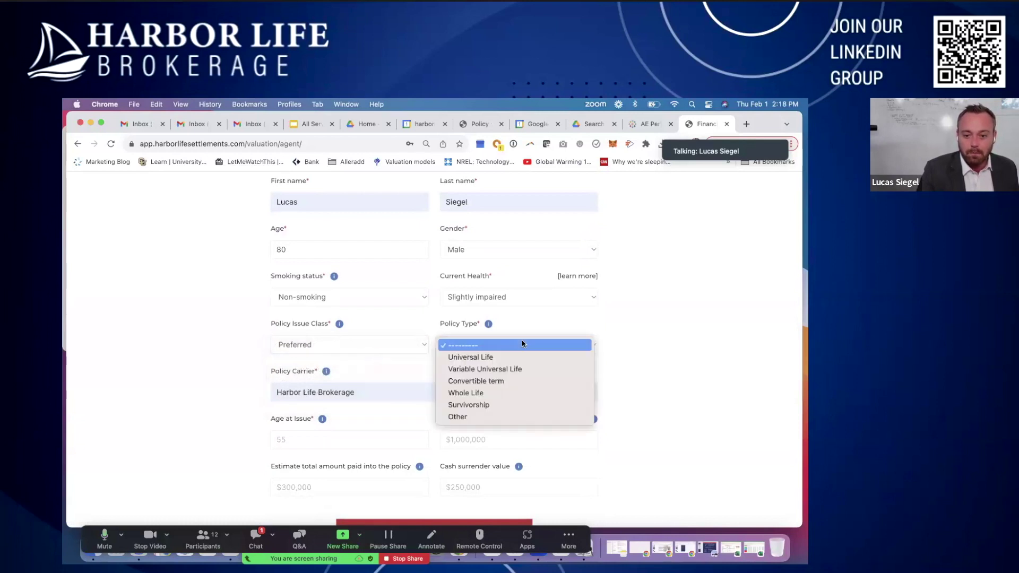
click(516, 357)
Step: Replace the policy carrier with Lincoln Life & Annuity Company
click(359, 393)
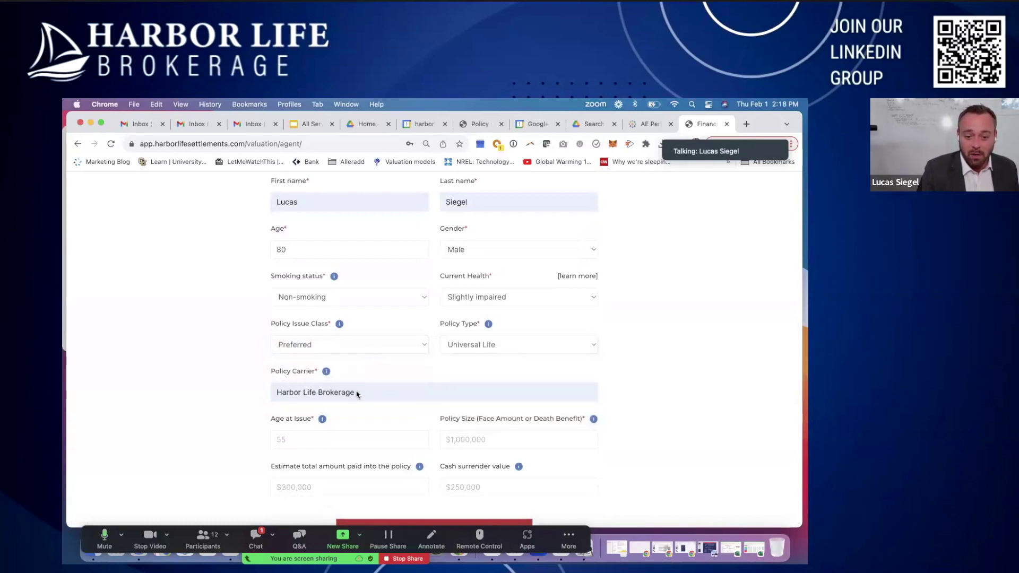
double_click(359, 392)
triple_click(359, 393)
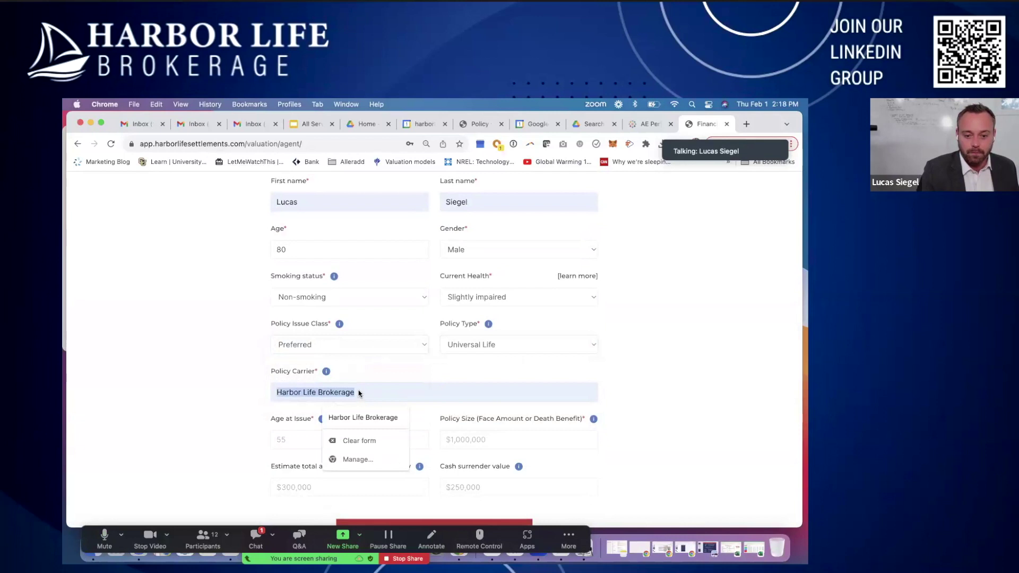
key(BackSpace)
text(l)
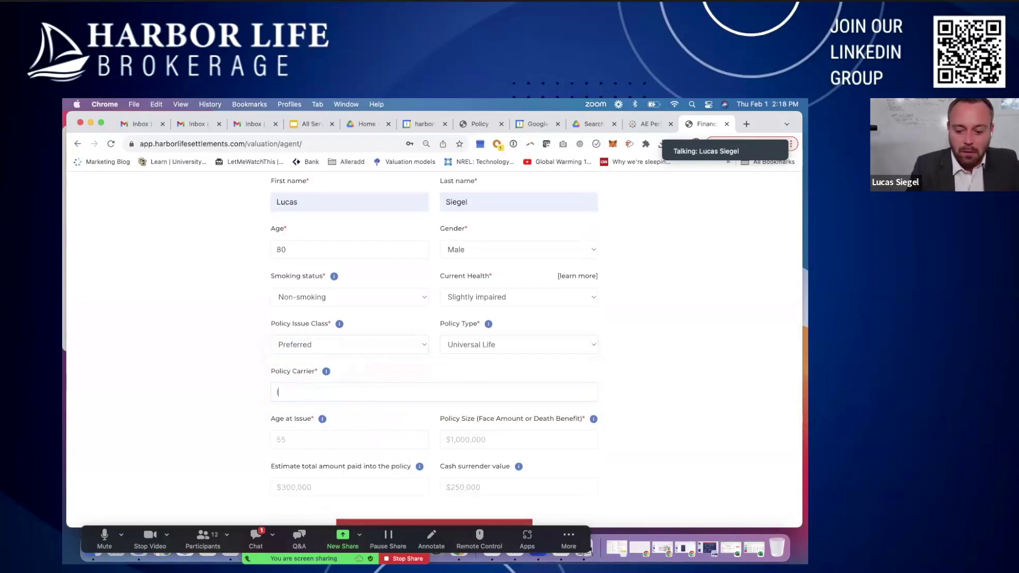
text(incoln Life & Annuity Company)
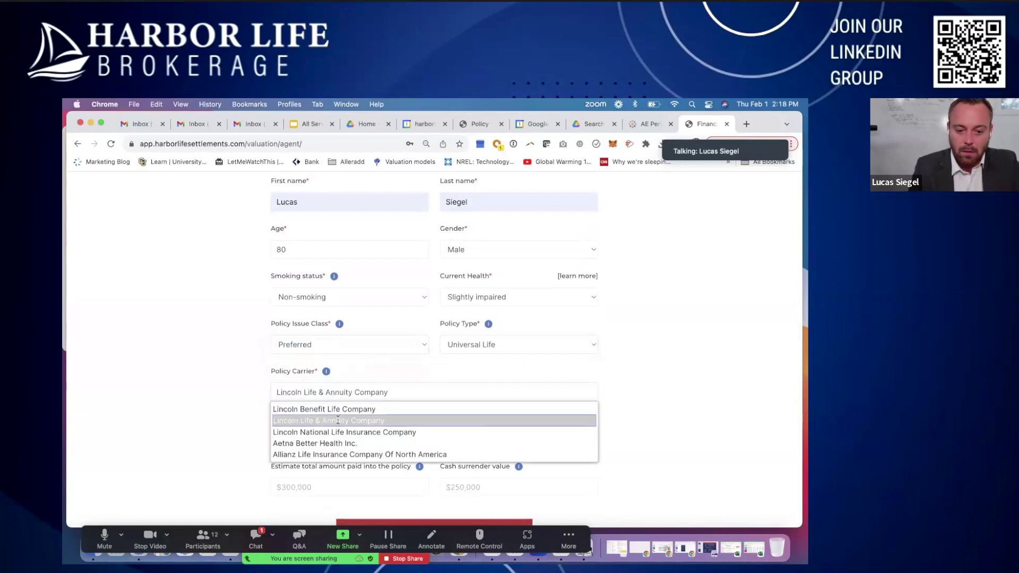
click(338, 420)
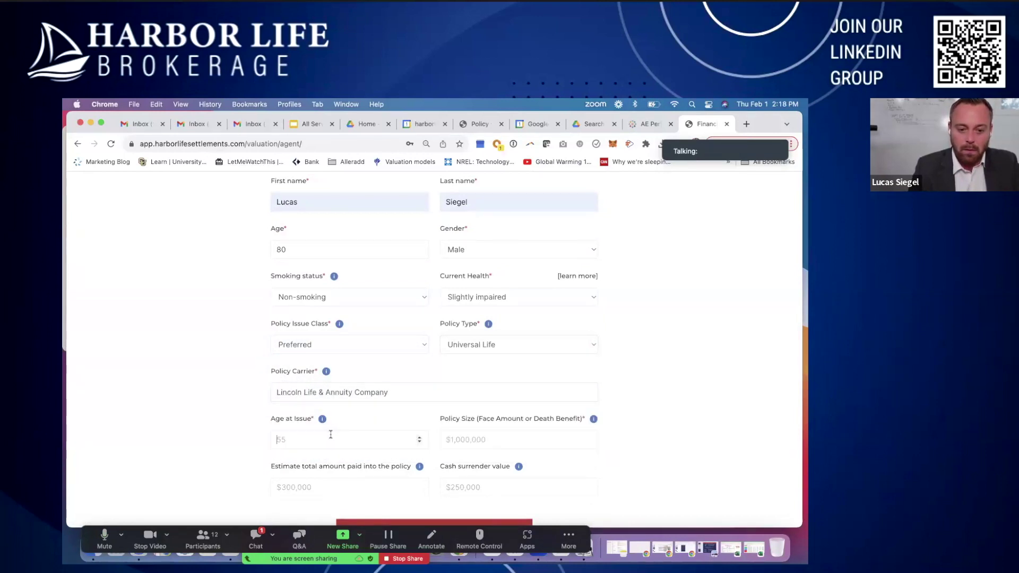
Step: Enter 60 as the age at issue and $1,000,000 as the policy size
text(60)
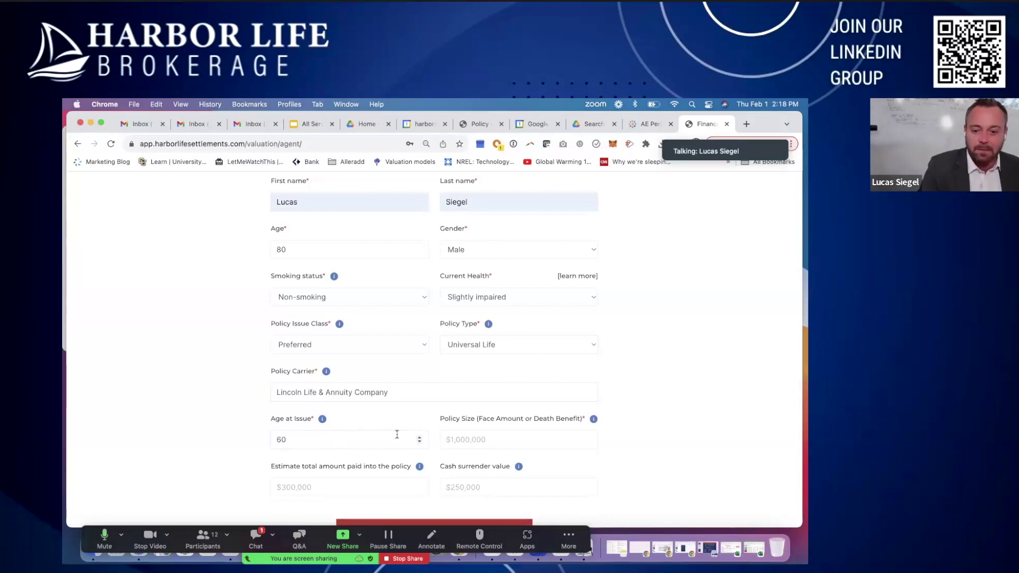
click(457, 438)
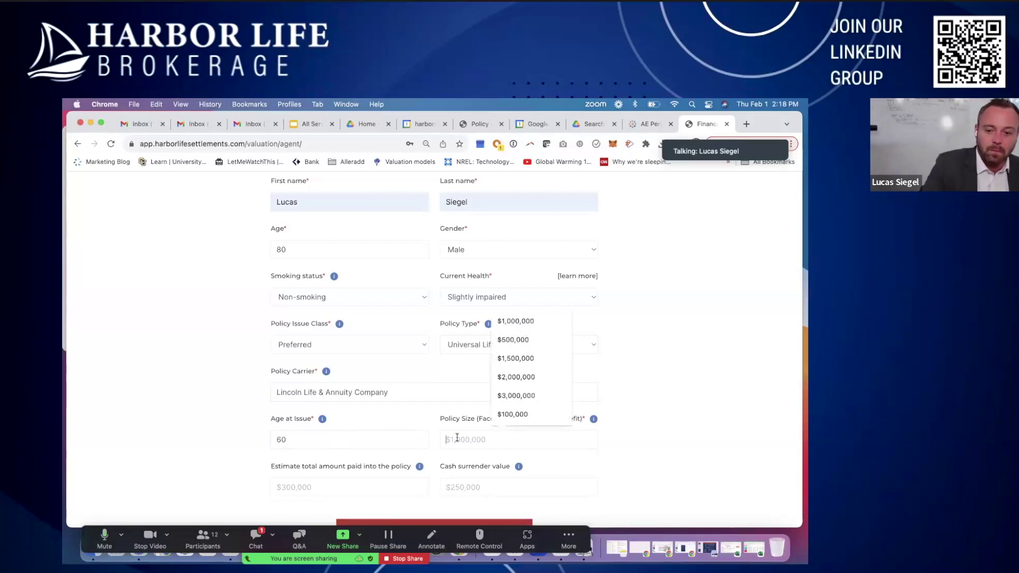
click(513, 321)
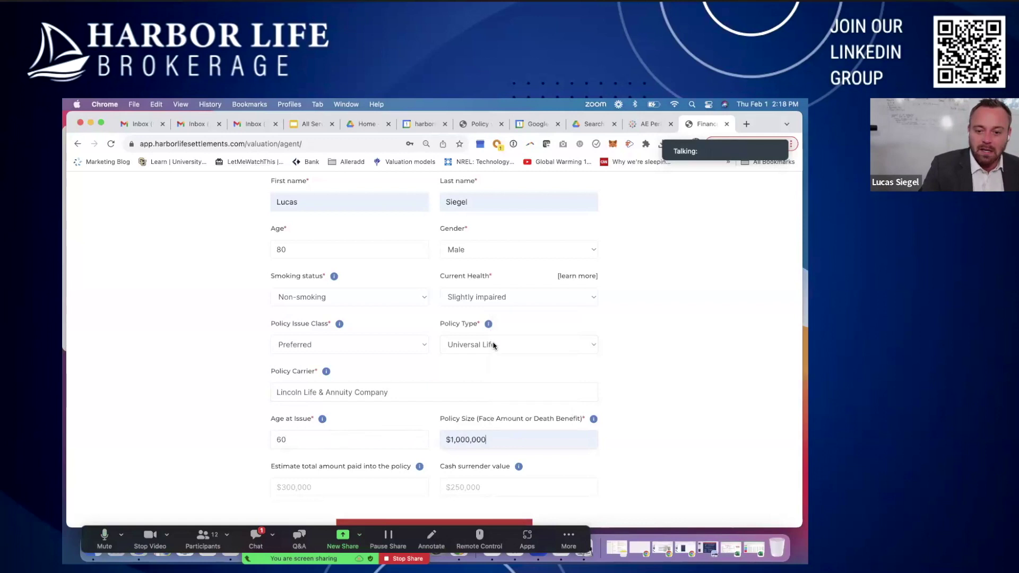
Step: Enter $250,000 as the estimated total amount paid into the policy
click(350, 487)
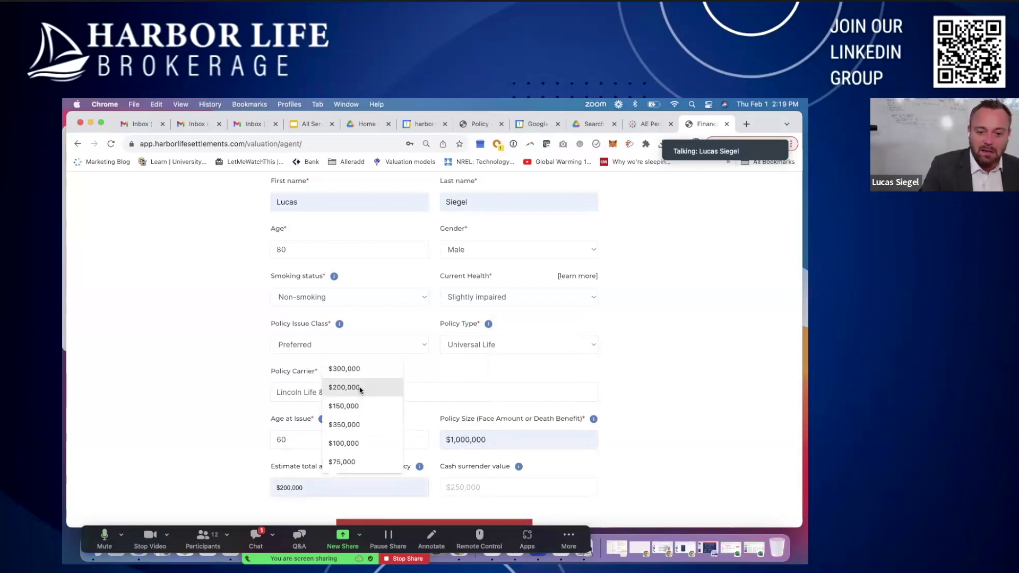
click(287, 482)
text(25)
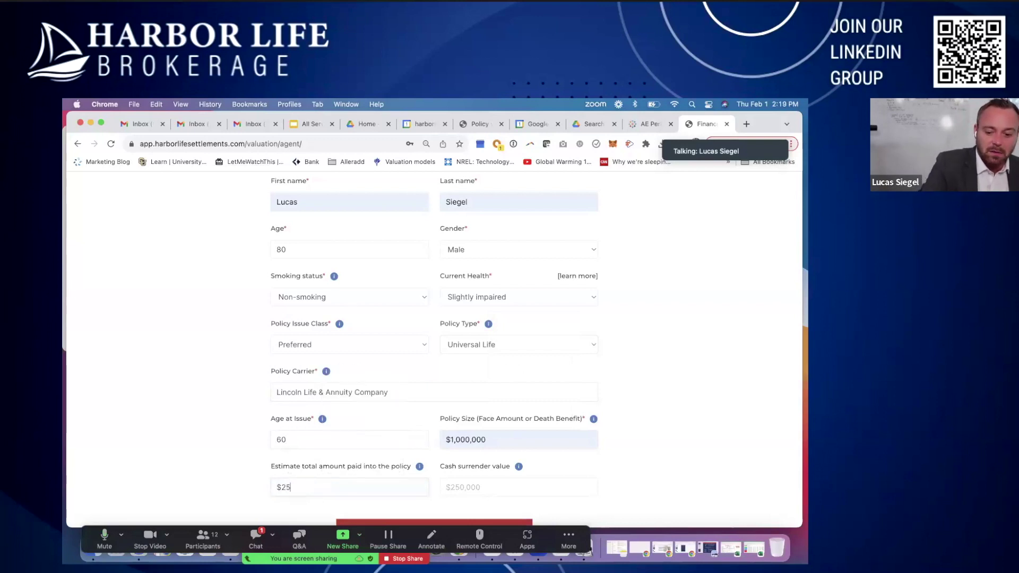
text(0,000)
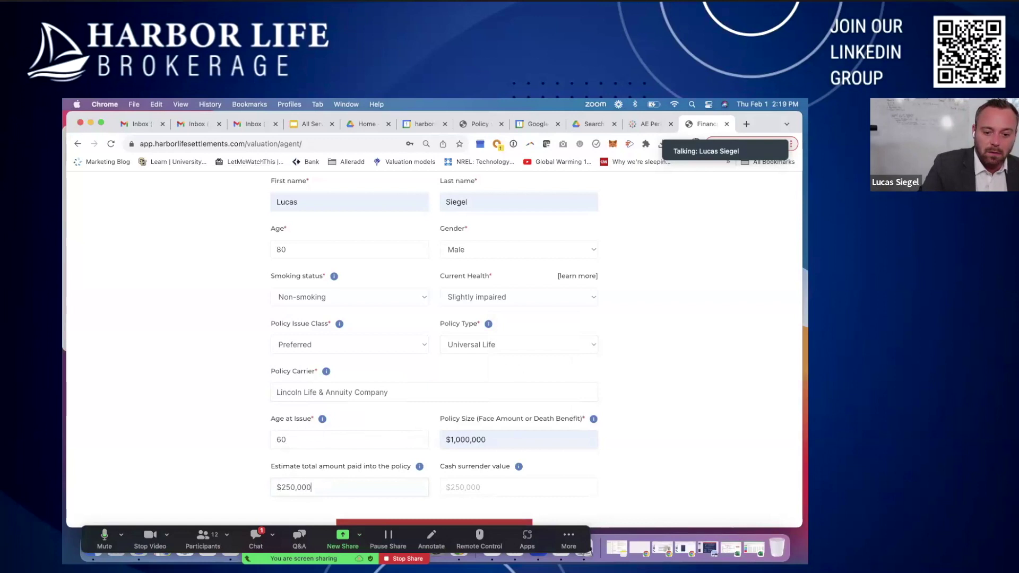
Step: Enter $50,000 as the cash surrender value and submit the form to see the client's policy value
click(450, 485)
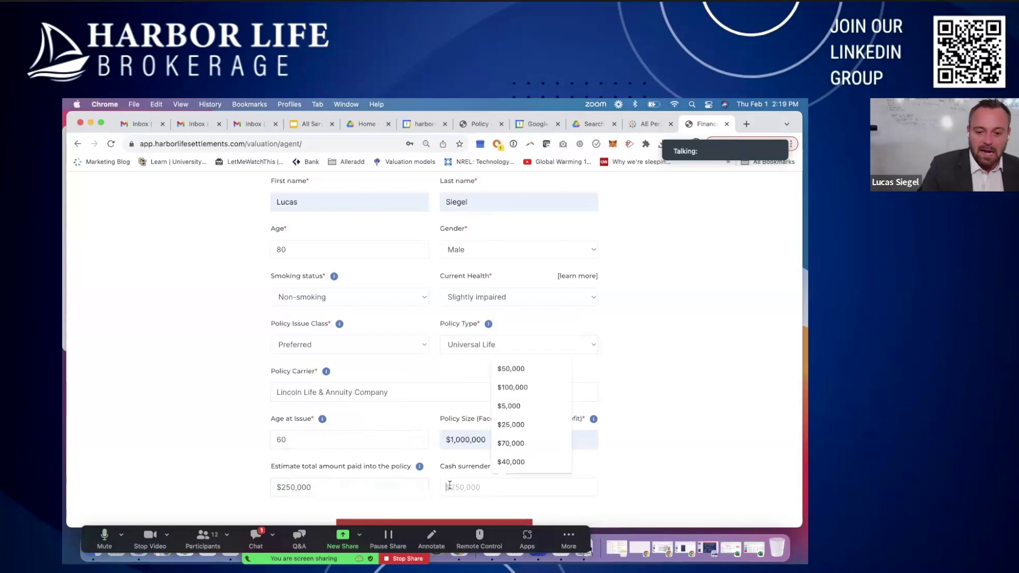
text(50,000)
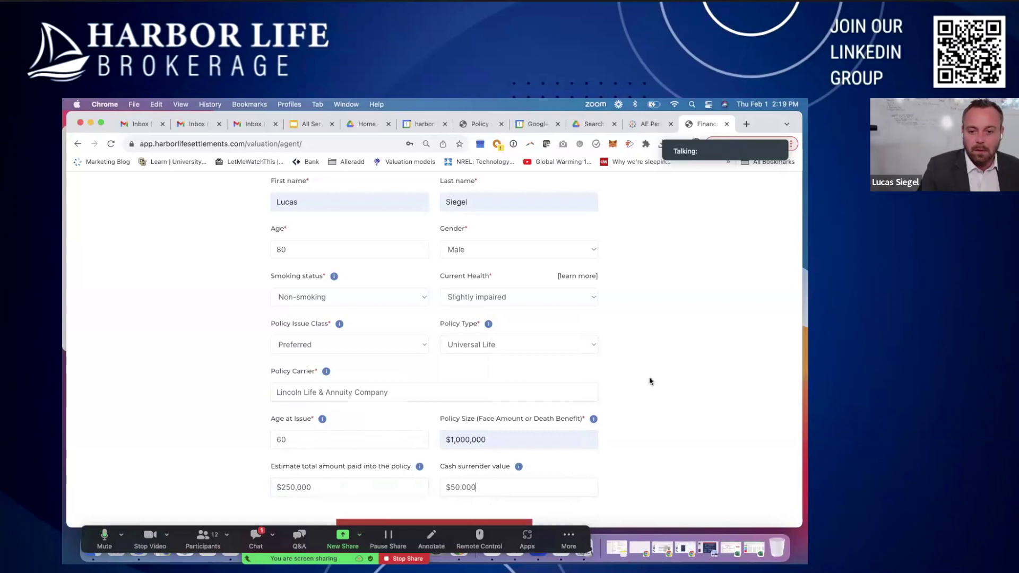
scroll(649, 377, down, 2)
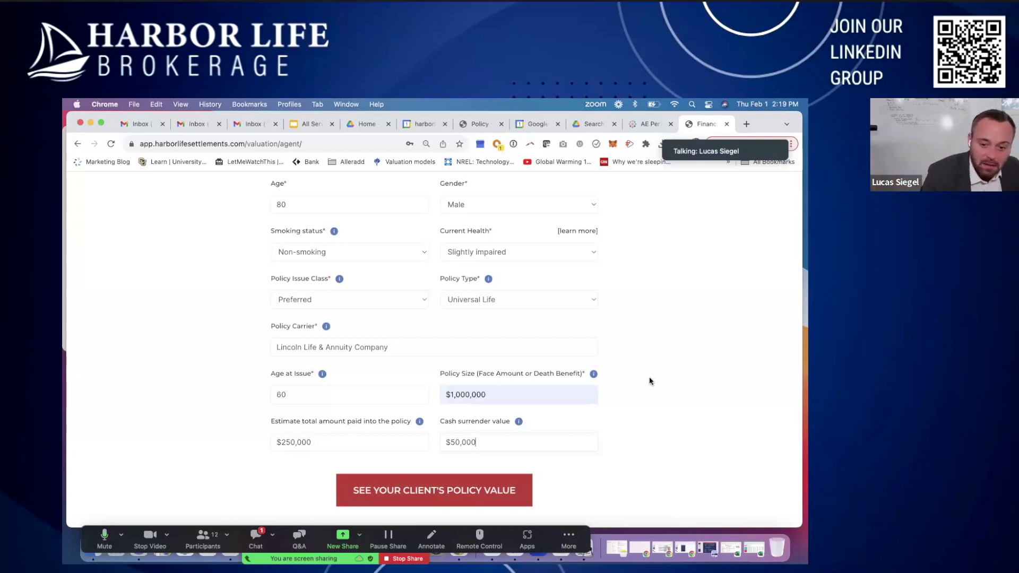
click(479, 493)
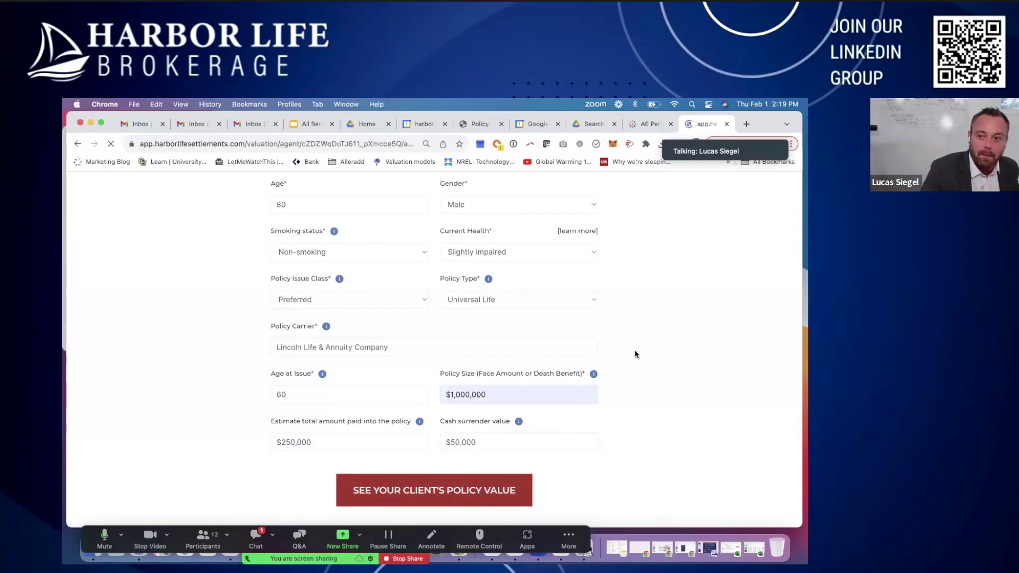
Step: Review the policy valuation report, from the summary and agent commission table through the valuation by health status
scroll(265, 434, down, 2)
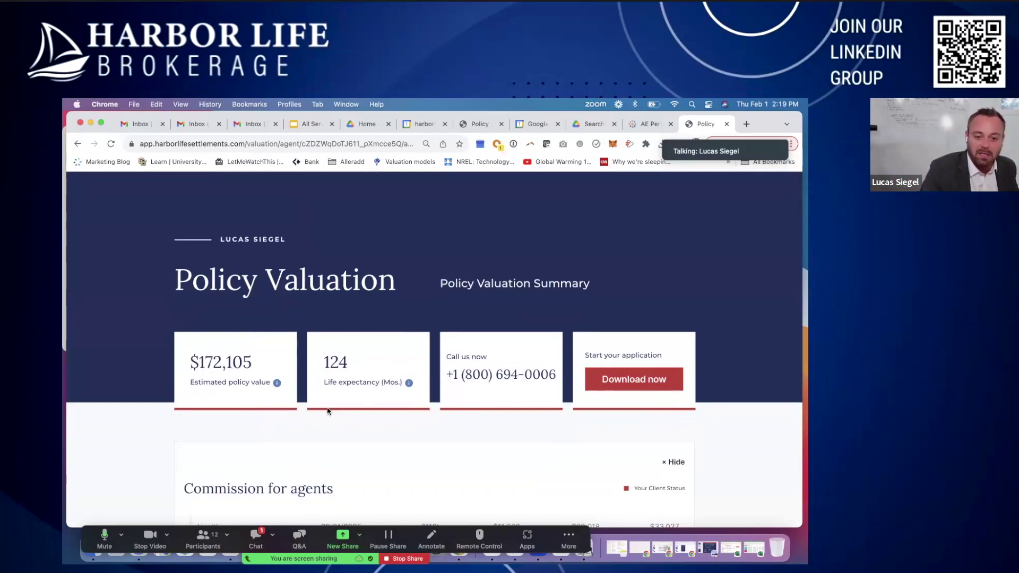
scroll(368, 403, down, 2)
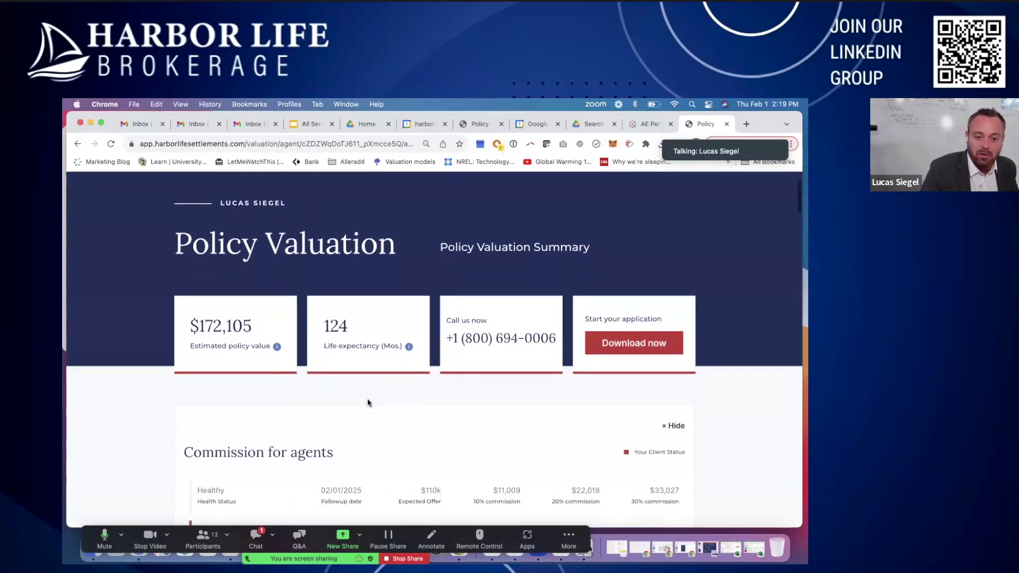
scroll(368, 402, down, 3)
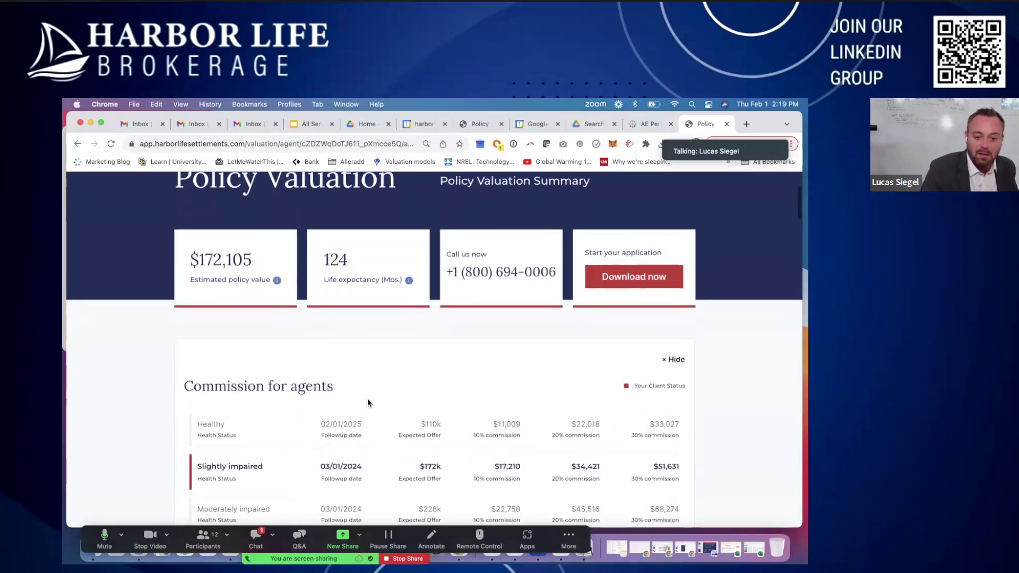
scroll(367, 402, down, 3)
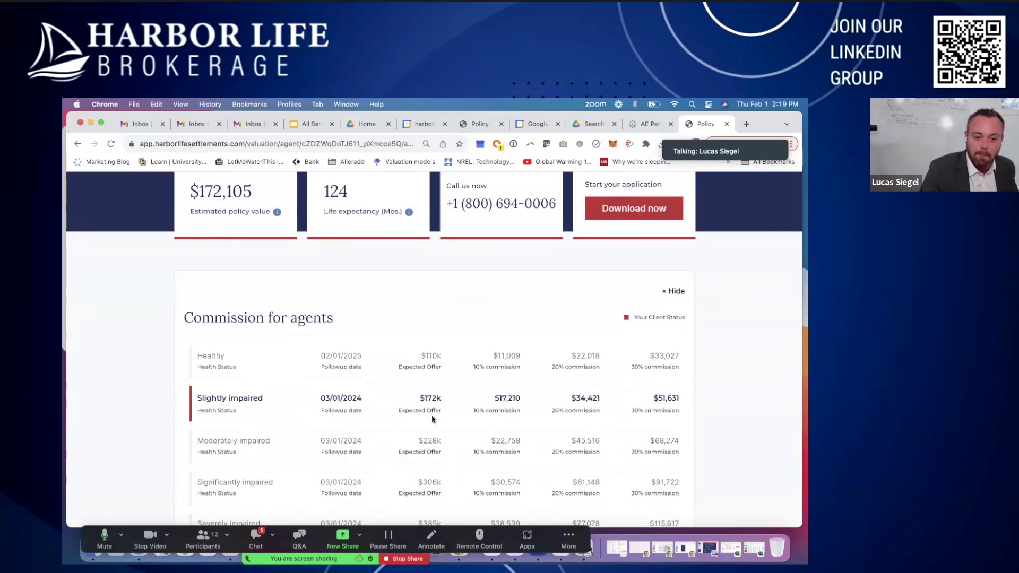
scroll(432, 419, down, 3)
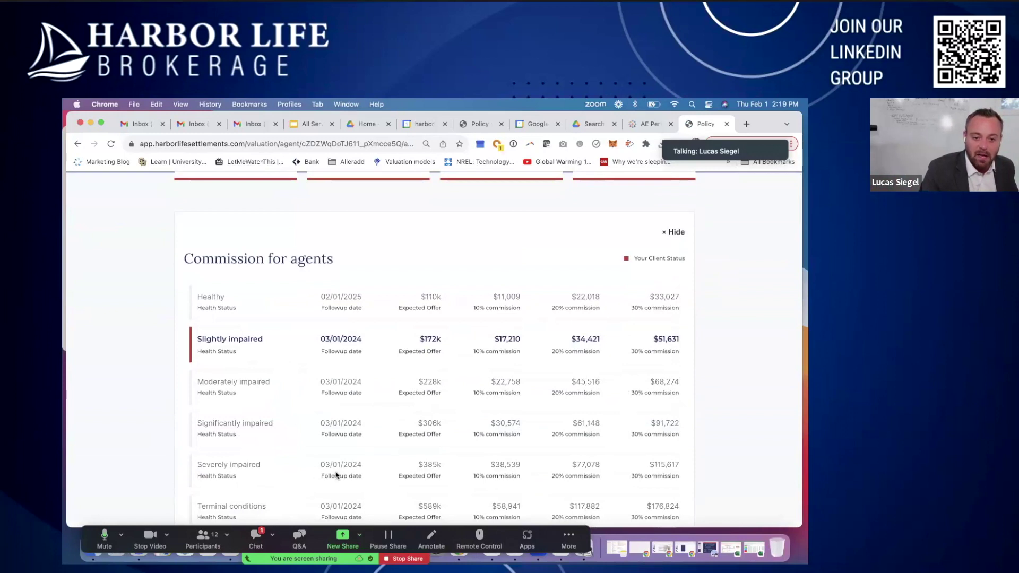
scroll(335, 474, down, 20)
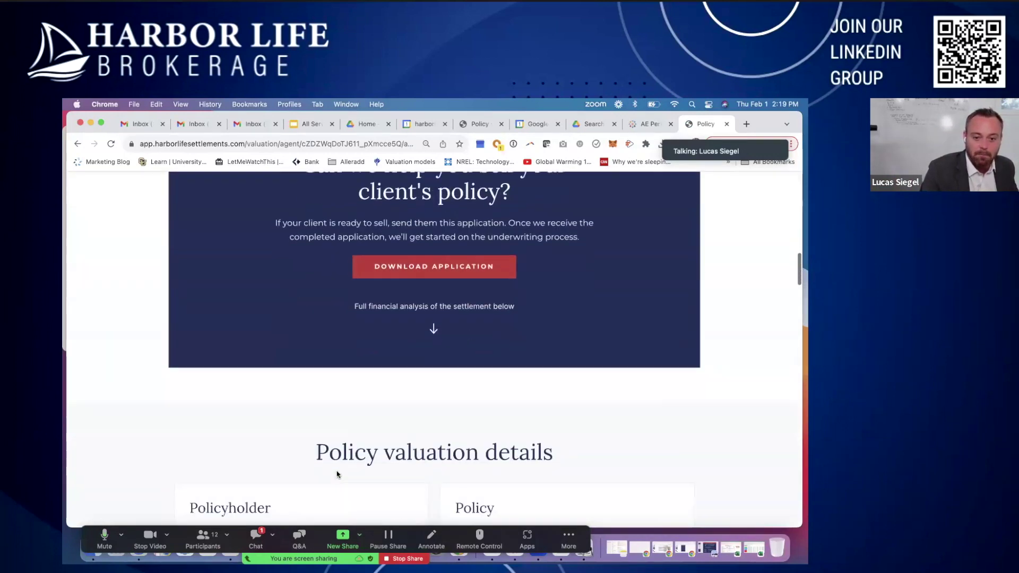
scroll(336, 474, down, 8)
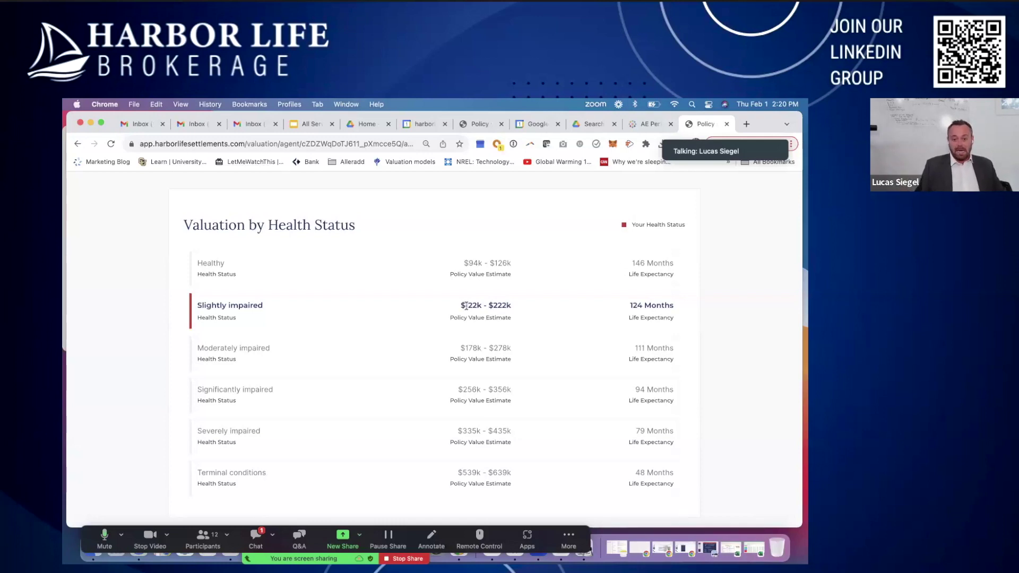
Step: Set the projected investment returns to 9% in the settlement comparison calculator
scroll(466, 306, down, 5)
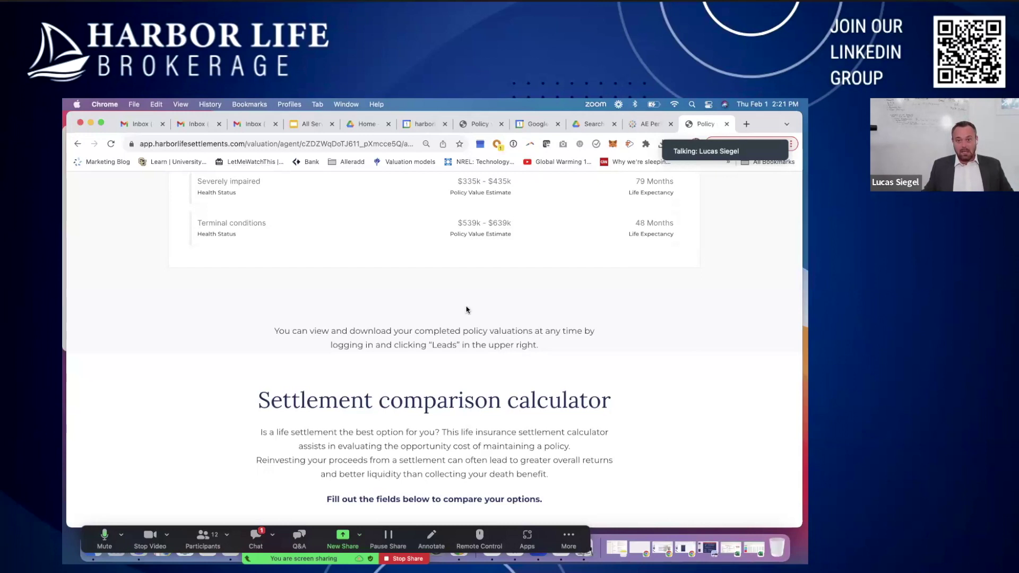
scroll(466, 310, down, 5)
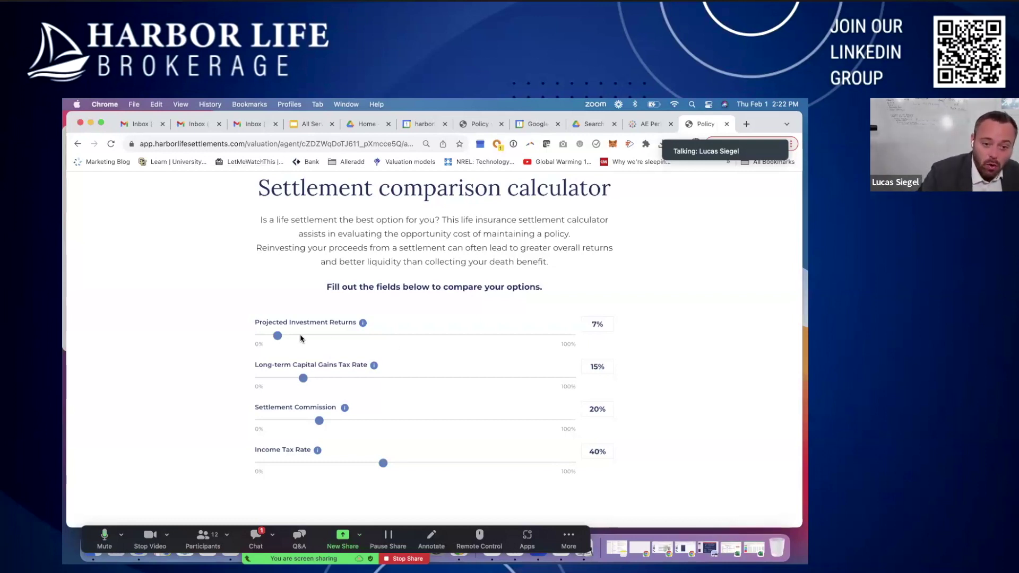
mouse_move(277, 336)
mouse_down()
mouse_move(296, 337)
mouse_move(286, 343)
mouse_up()
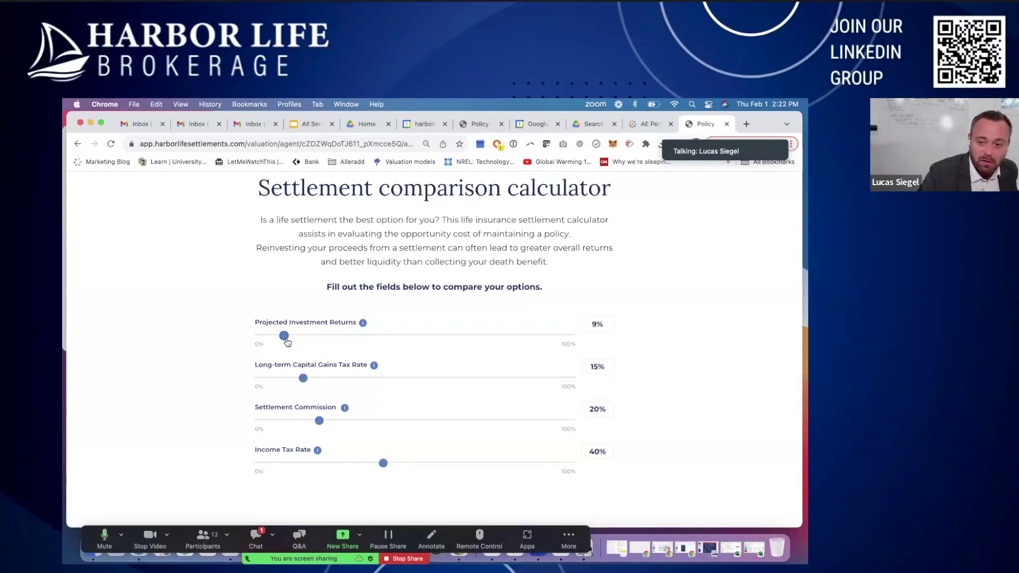
Step: Examine the remaining calculator rates and the Life Insurance Settlement Results, and return to the valuation summary
scroll(287, 341, down, 1)
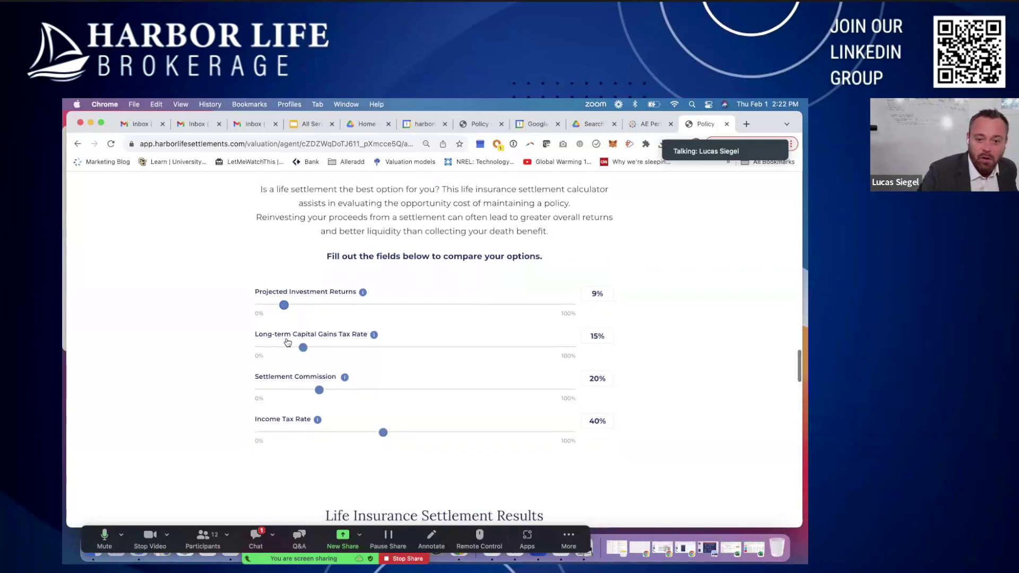
scroll(286, 341, down, 1)
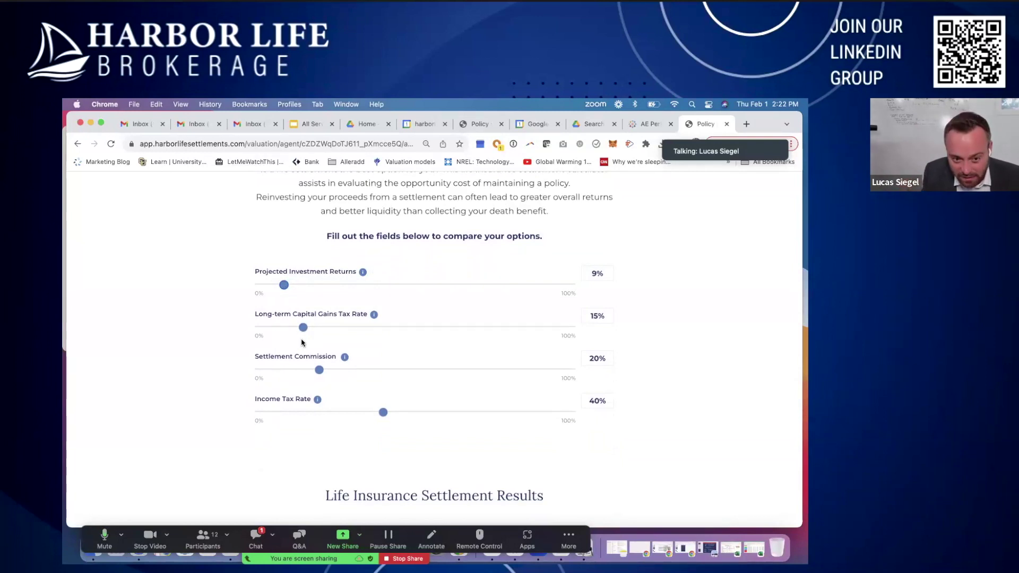
scroll(301, 343, down, 2)
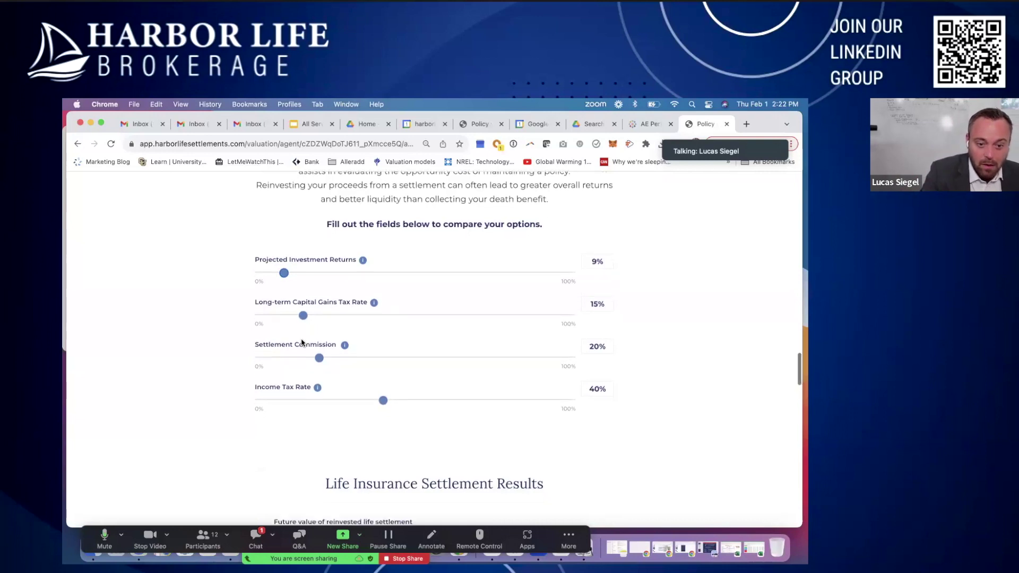
scroll(301, 343, down, 2)
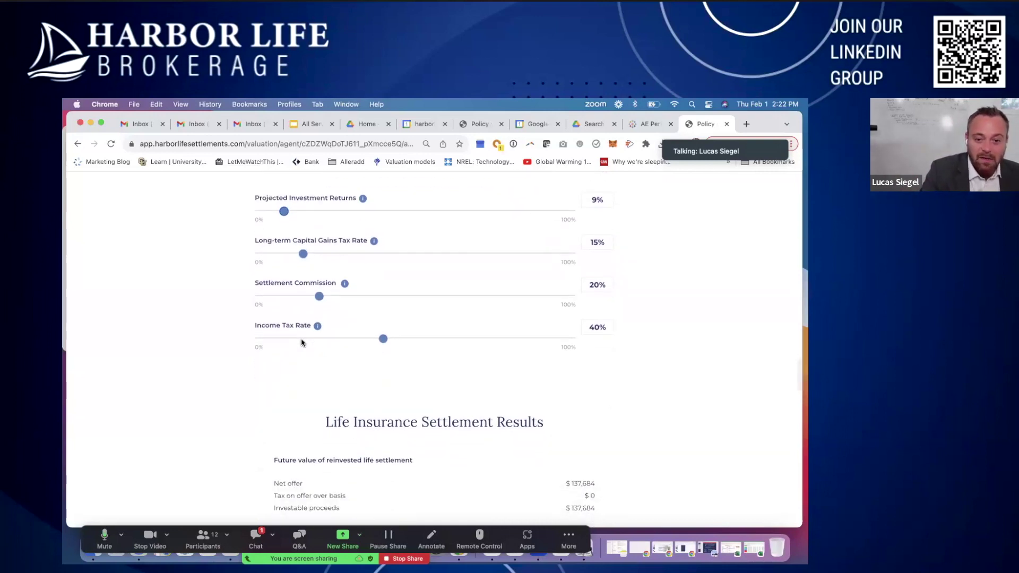
scroll(301, 343, down, 1)
scroll(301, 342, down, 6)
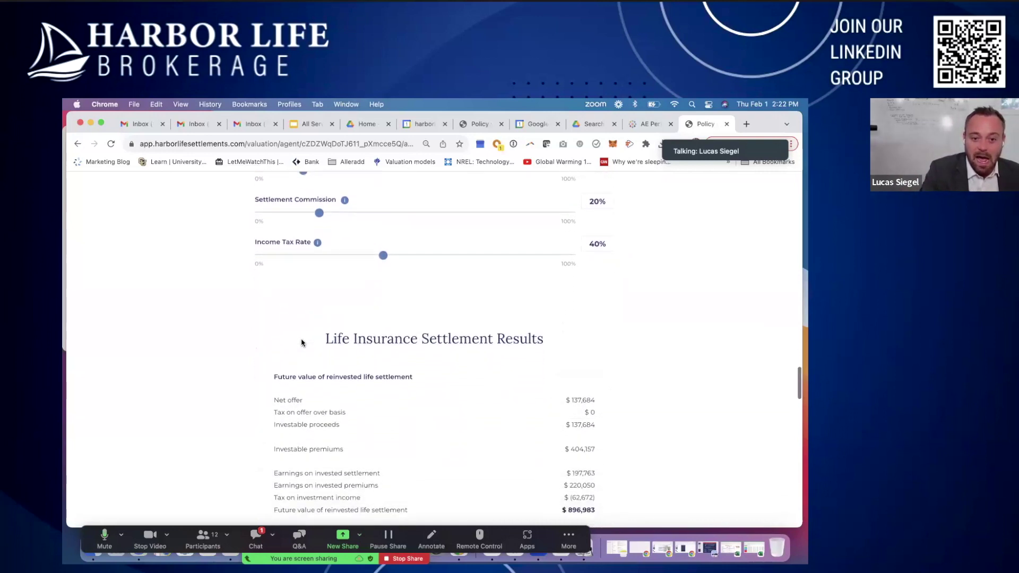
scroll(302, 343, down, 2)
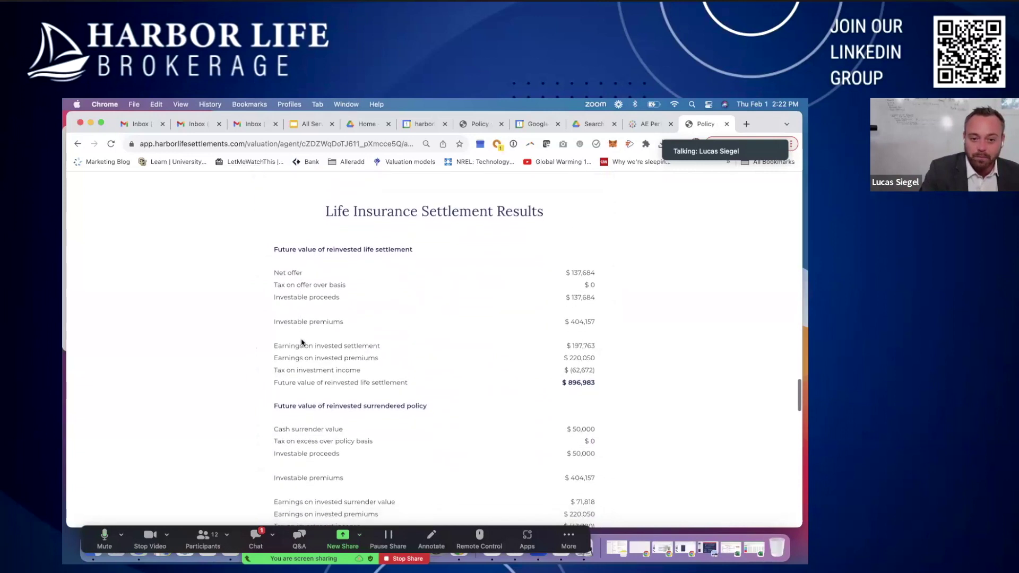
scroll(571, 278, up, 20)
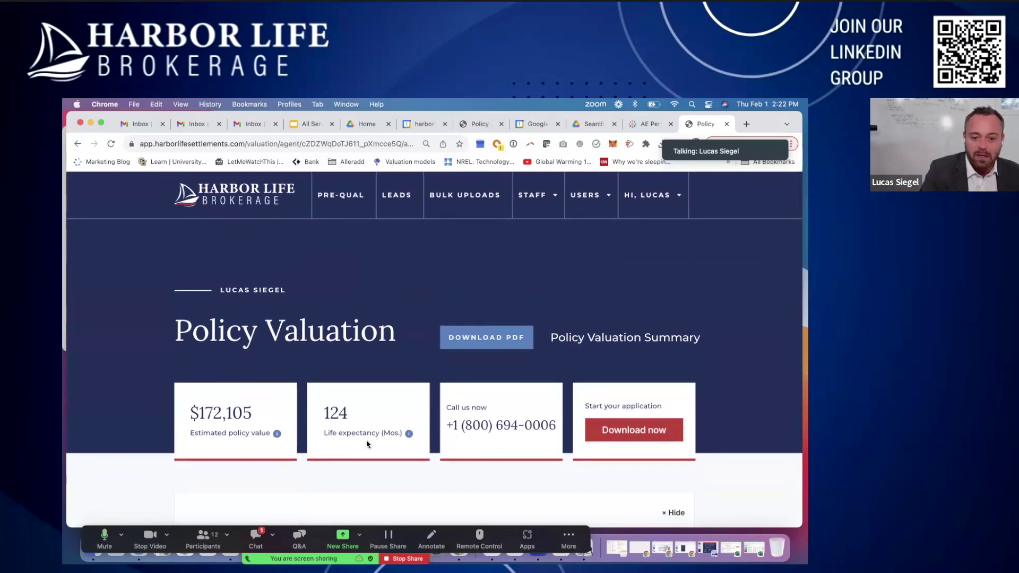
Step: Examine the investable proceeds and premiums of the reinvested life settlement, checking them against the settlement comparison calculator's rates
scroll(366, 443, down, 20)
scroll(366, 444, down, 8)
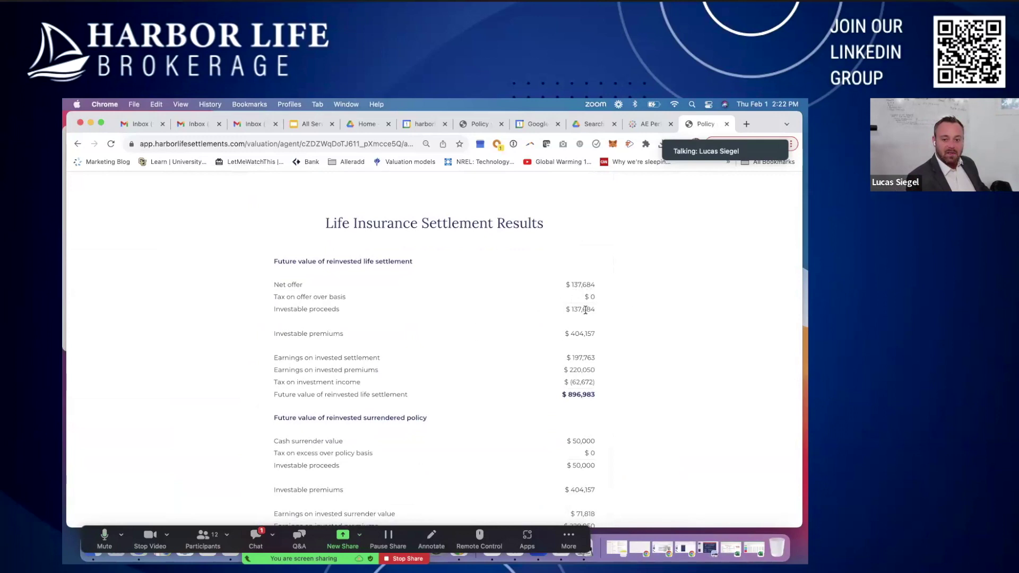
triple_click(585, 310)
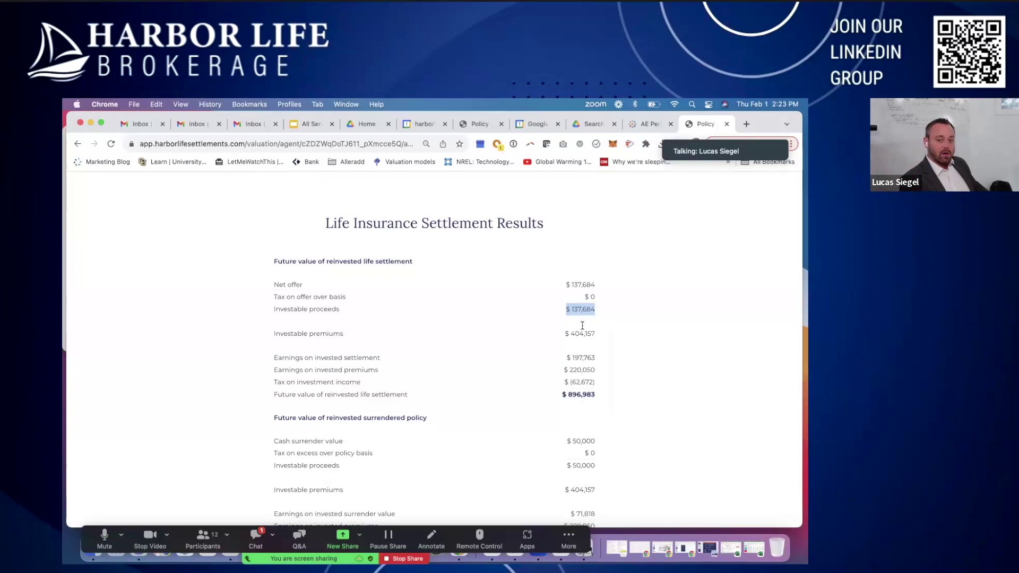
scroll(579, 329, up, 10)
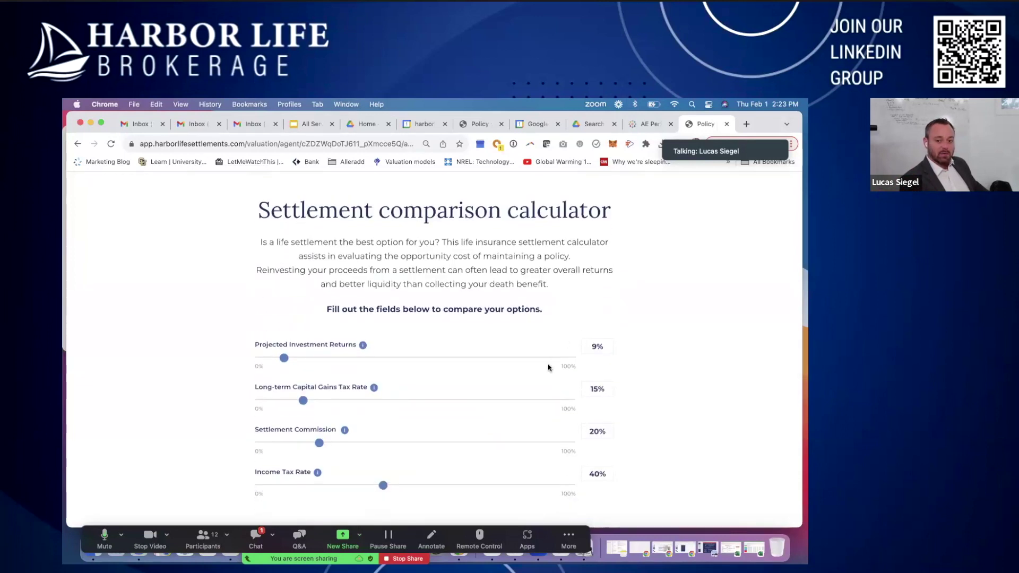
scroll(548, 356, down, 10)
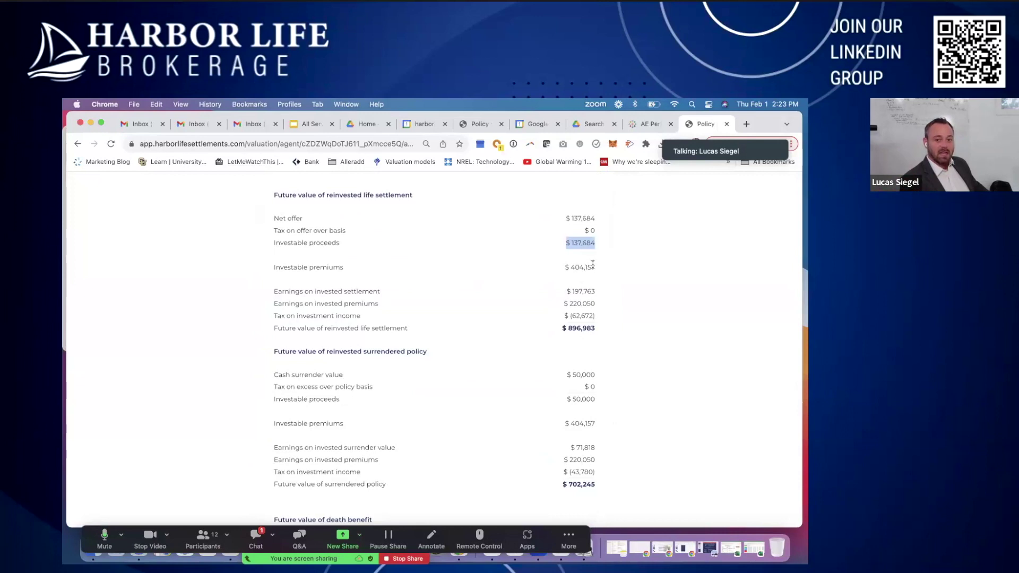
click(586, 266)
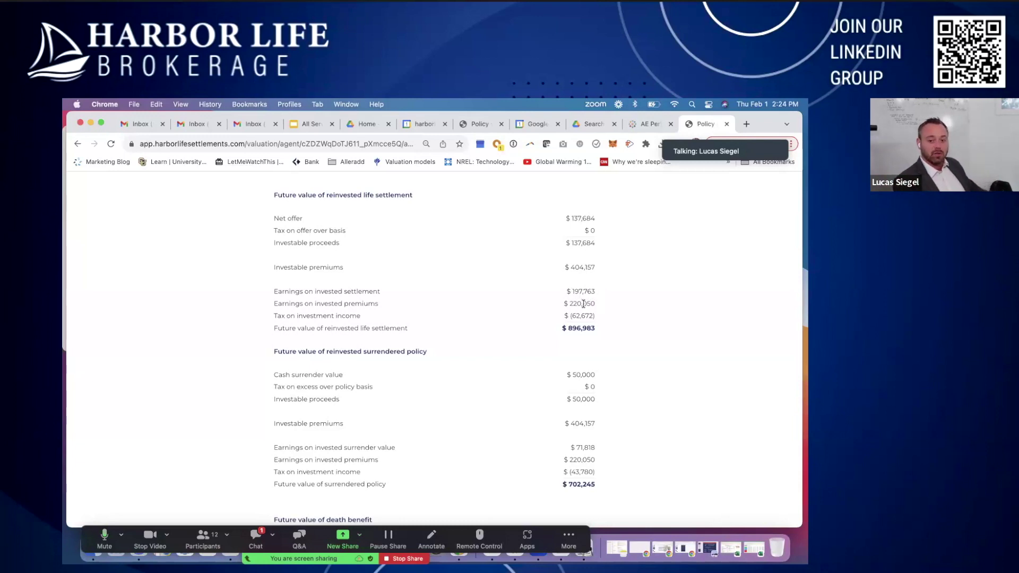
Step: Compare the future values of the reinvested life settlement, the reinvested surrendered policy and the death benefit in the settlement results
scroll(582, 334, down, 1)
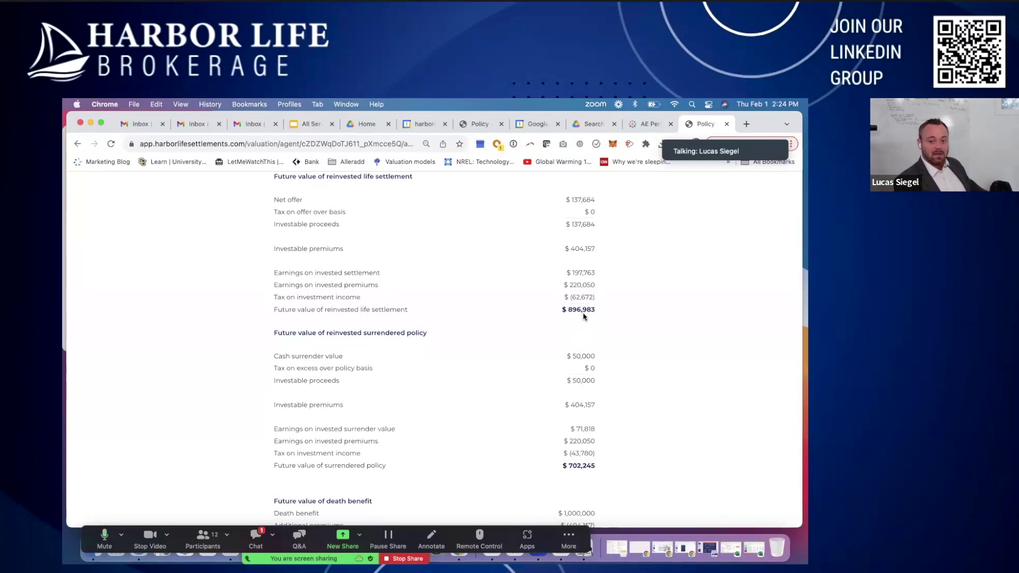
scroll(583, 314, up, 3)
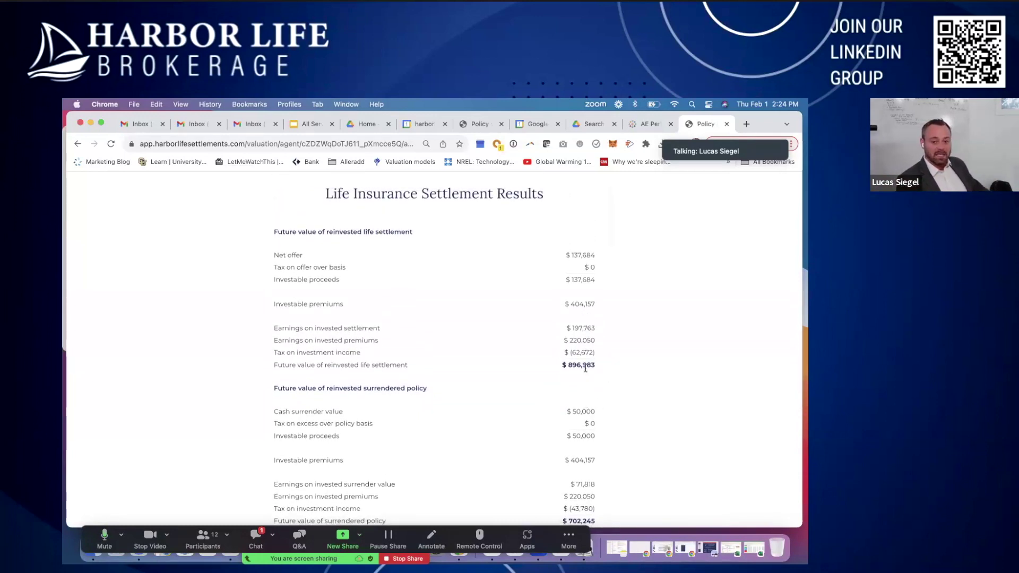
scroll(610, 377, down, 2)
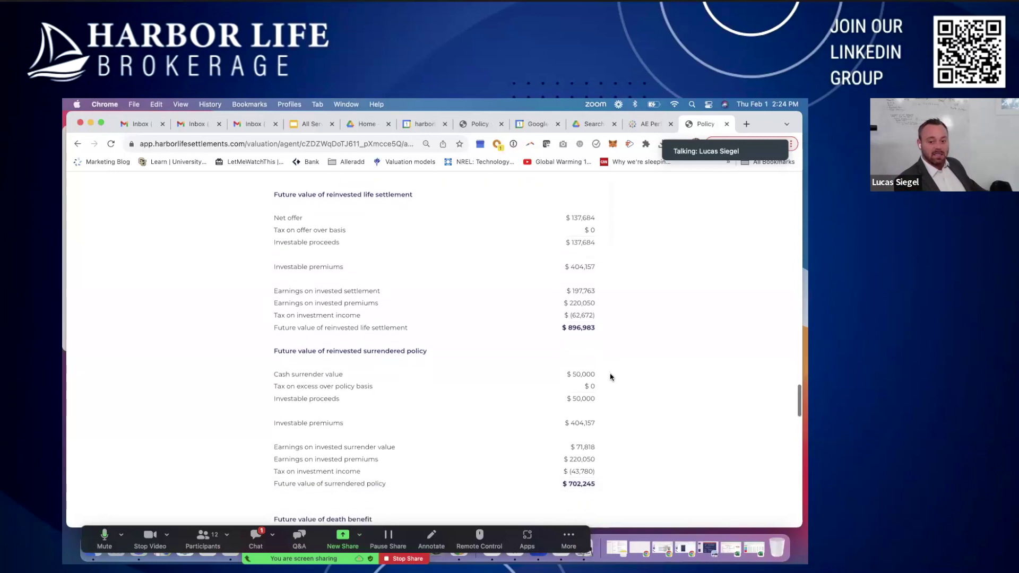
scroll(610, 377, down, 2)
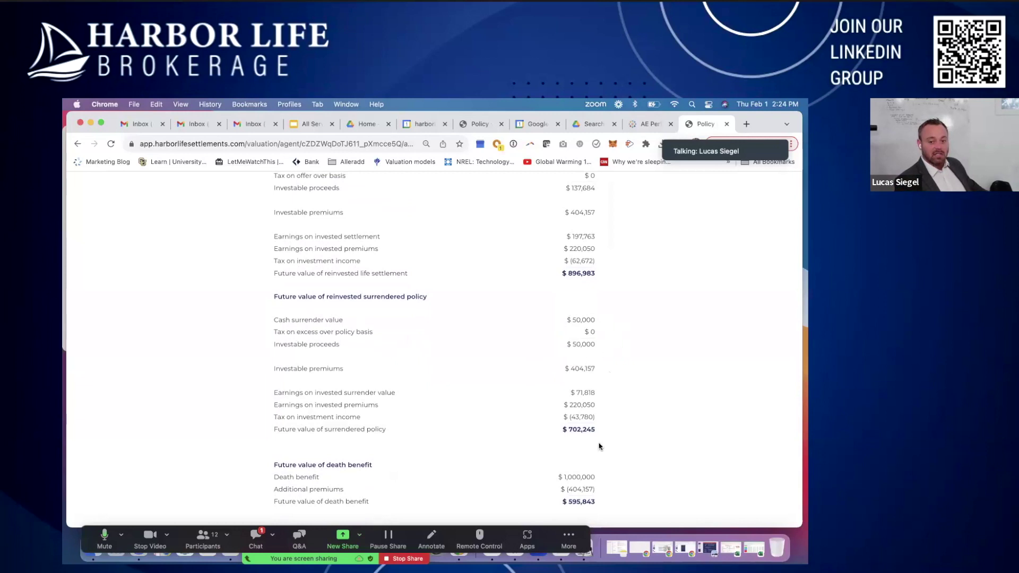
scroll(560, 453, down, 2)
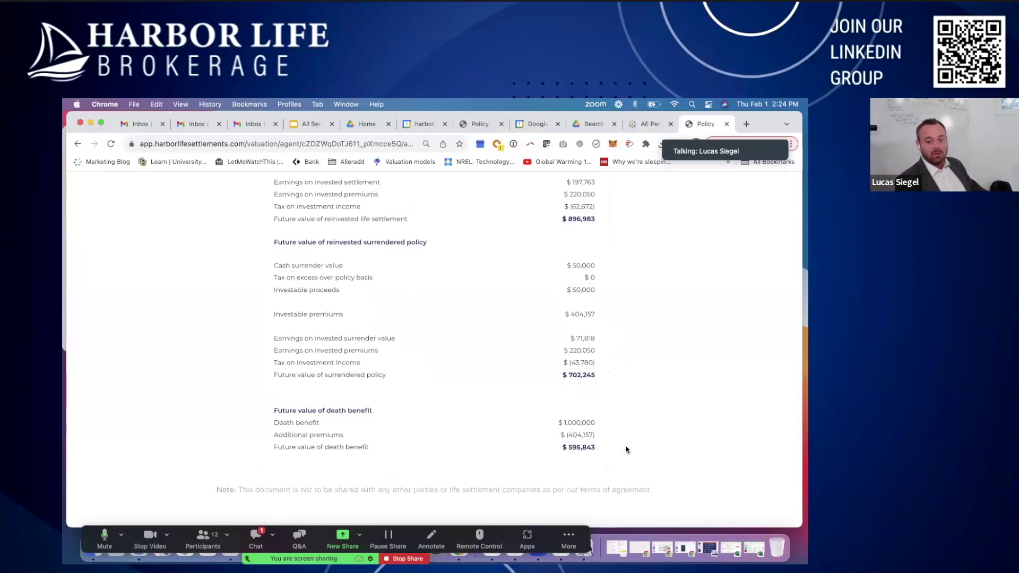
scroll(627, 449, up, 2)
scroll(626, 449, down, 1)
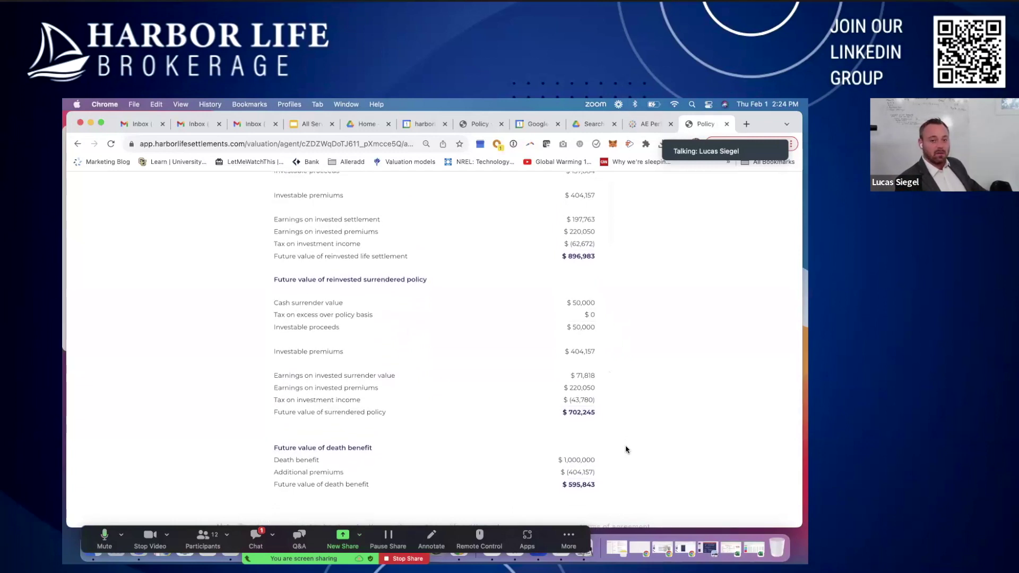
scroll(627, 450, up, 2)
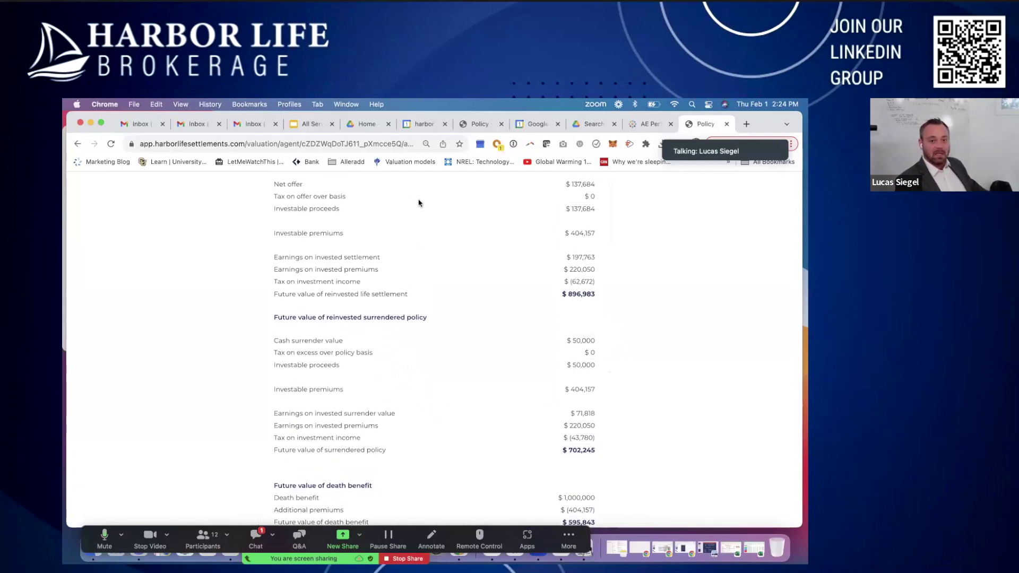
Step: Switch to the All Service - Term Webinar deck in Google Slides and present it from the My Policy Predictor slide, advancing one slide
click(308, 126)
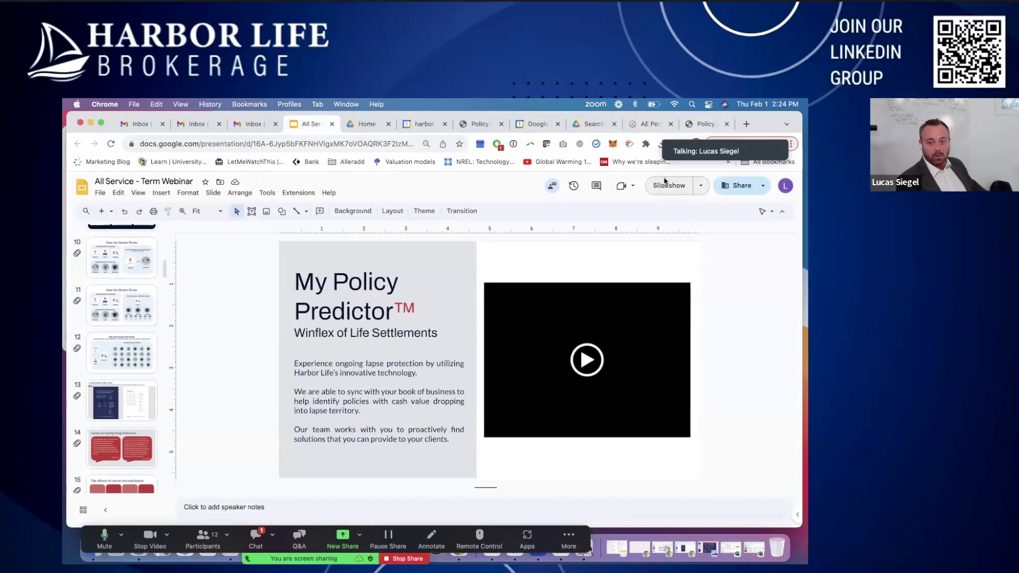
click(665, 187)
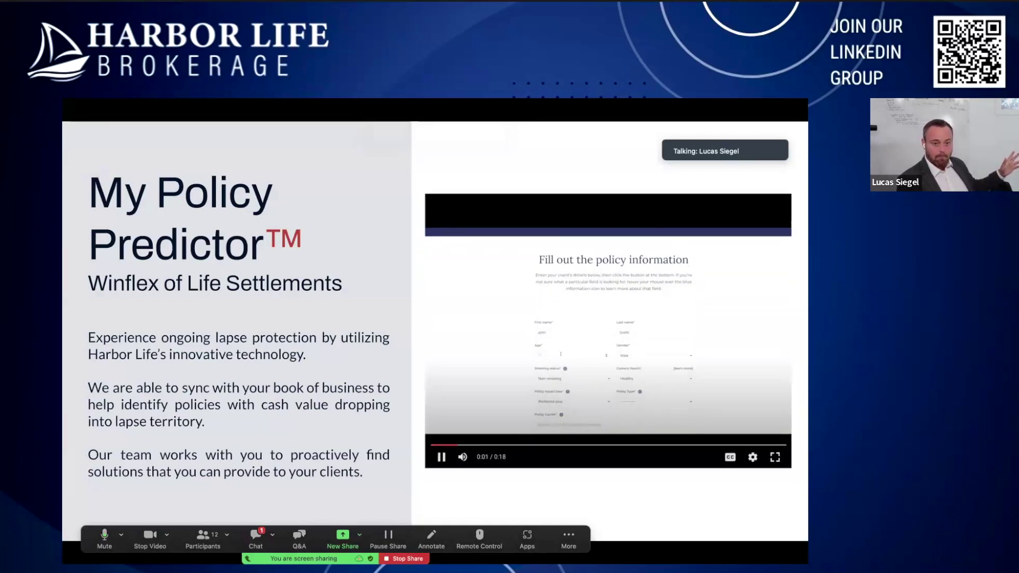
key(Right)
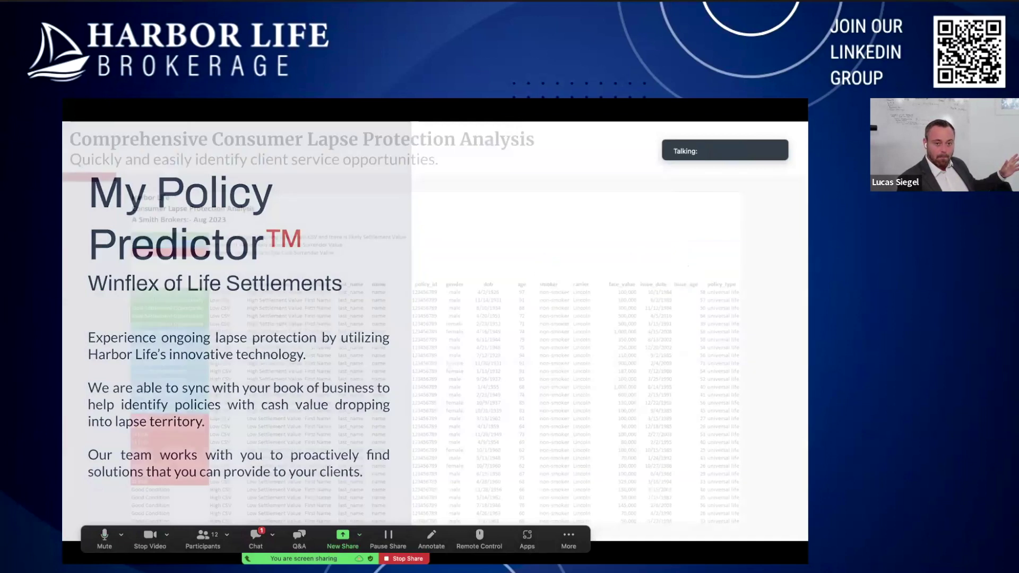